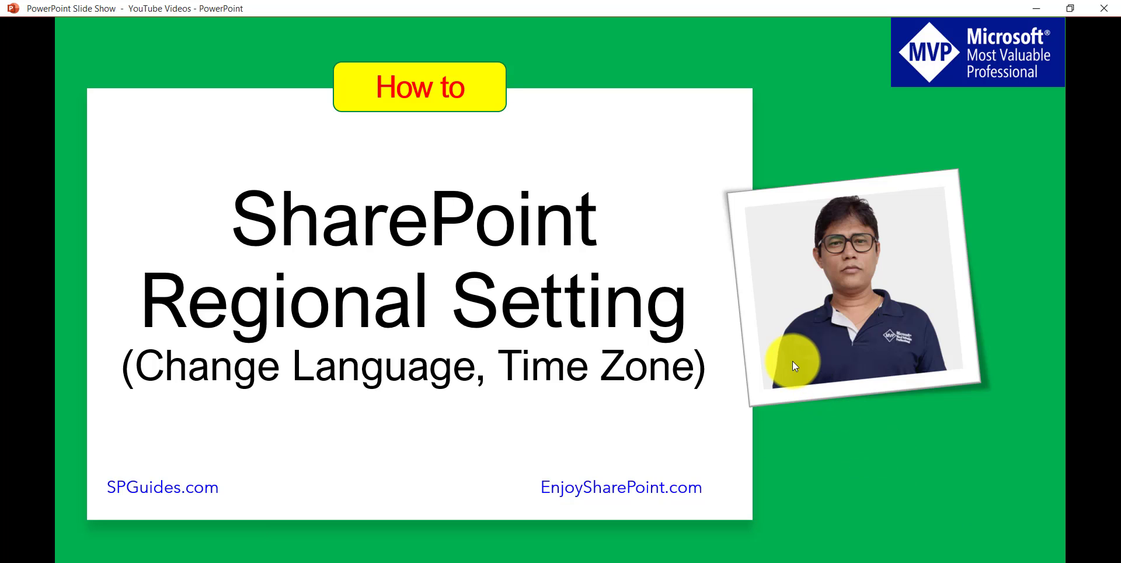
pyautogui.click(793, 361)
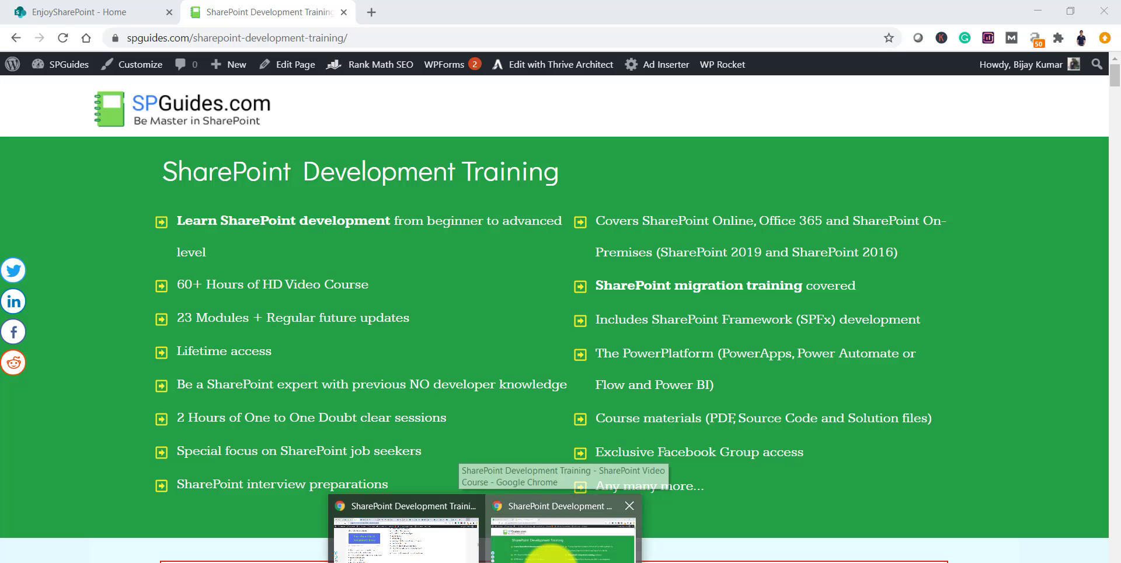
# - Switch to the EnjoySharePoint site in Chrome and open its full site settings page from the site information
pyautogui.click(569, 528)
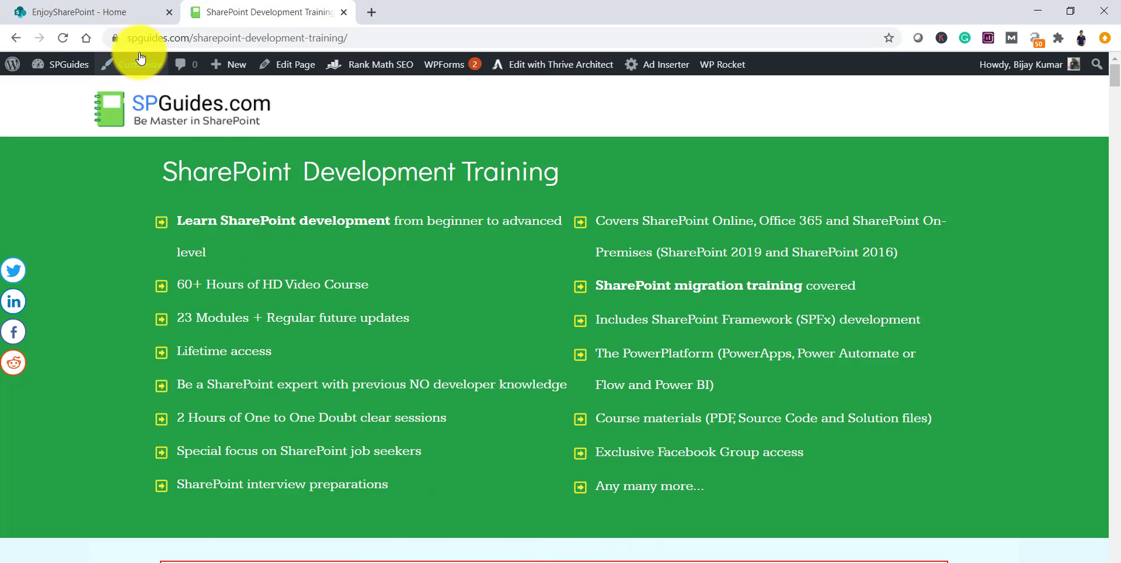
pyautogui.click(92, 14)
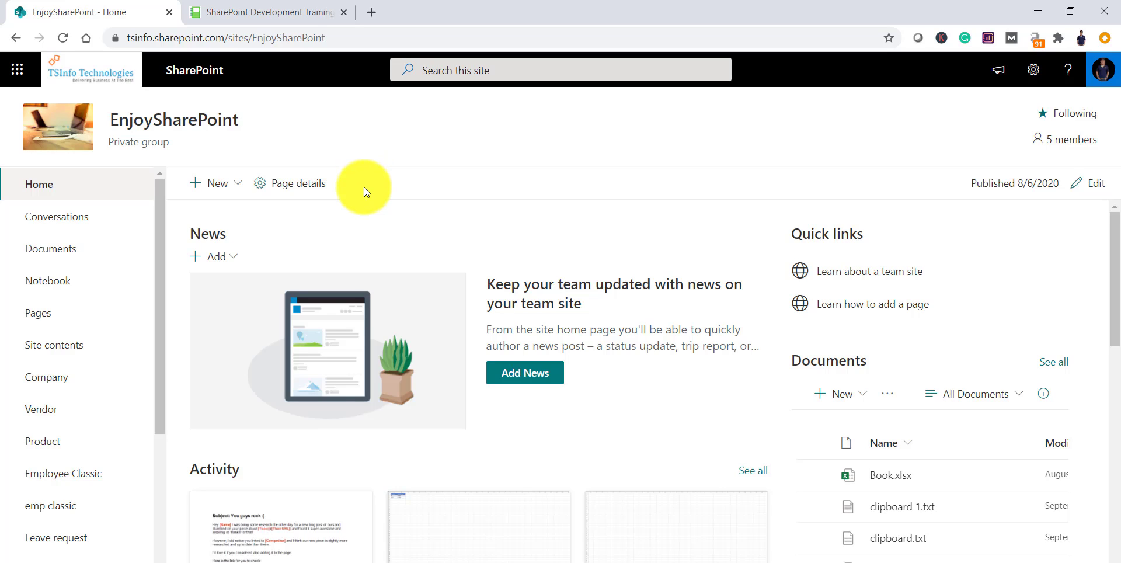
pyautogui.click(1033, 70)
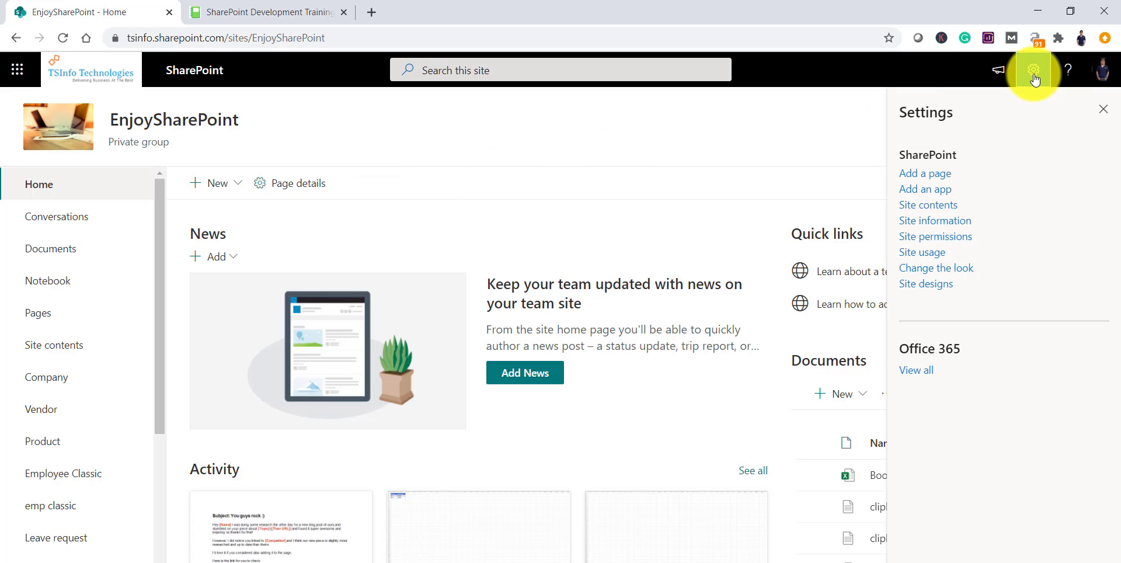
pyautogui.click(950, 221)
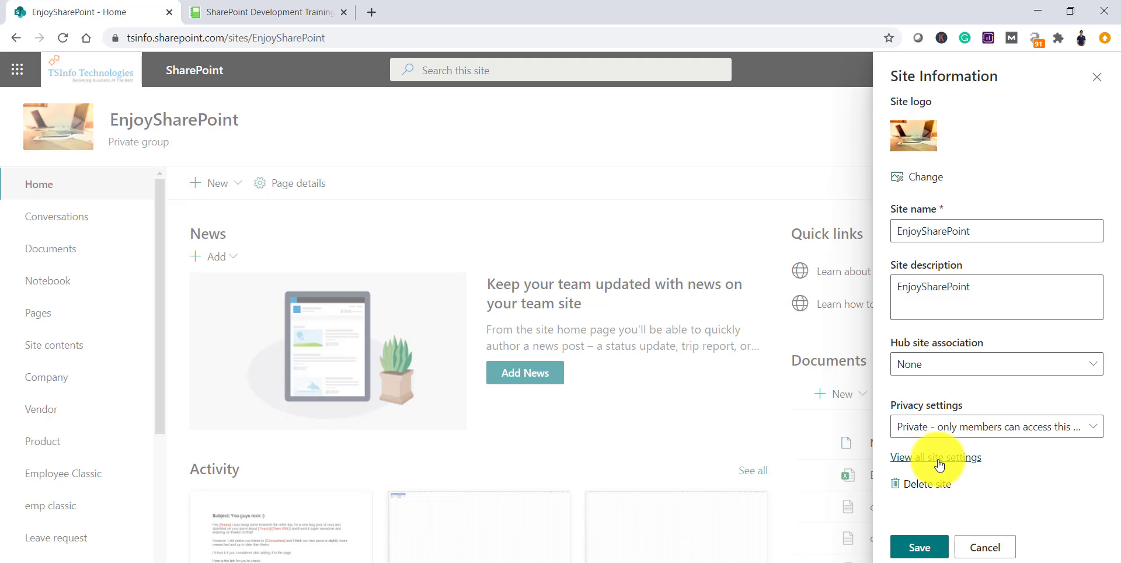
pyautogui.click(1097, 76)
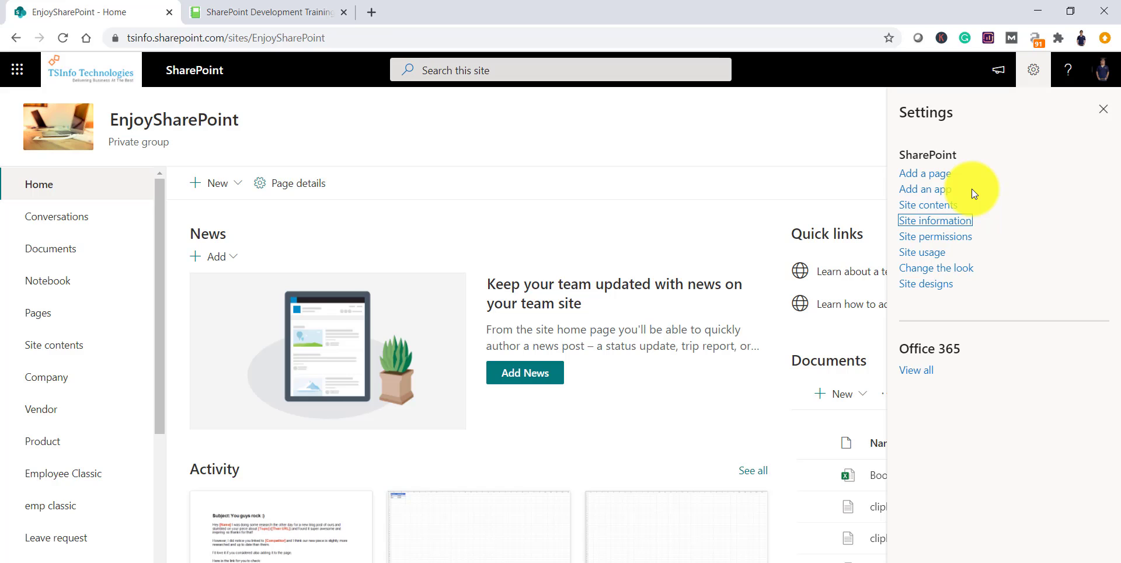
pyautogui.click(951, 223)
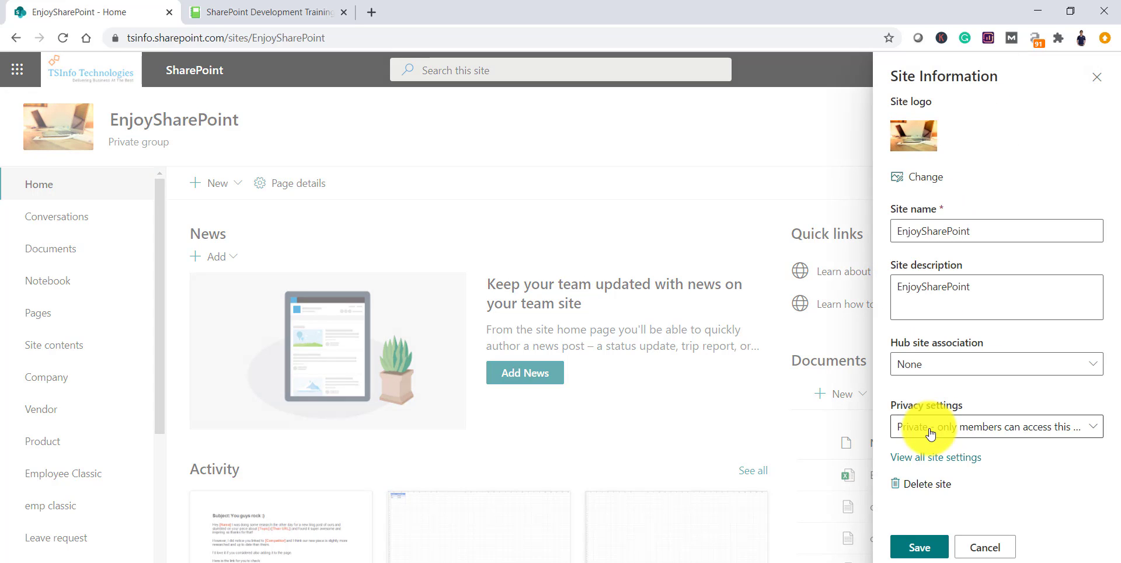
pyautogui.click(917, 458)
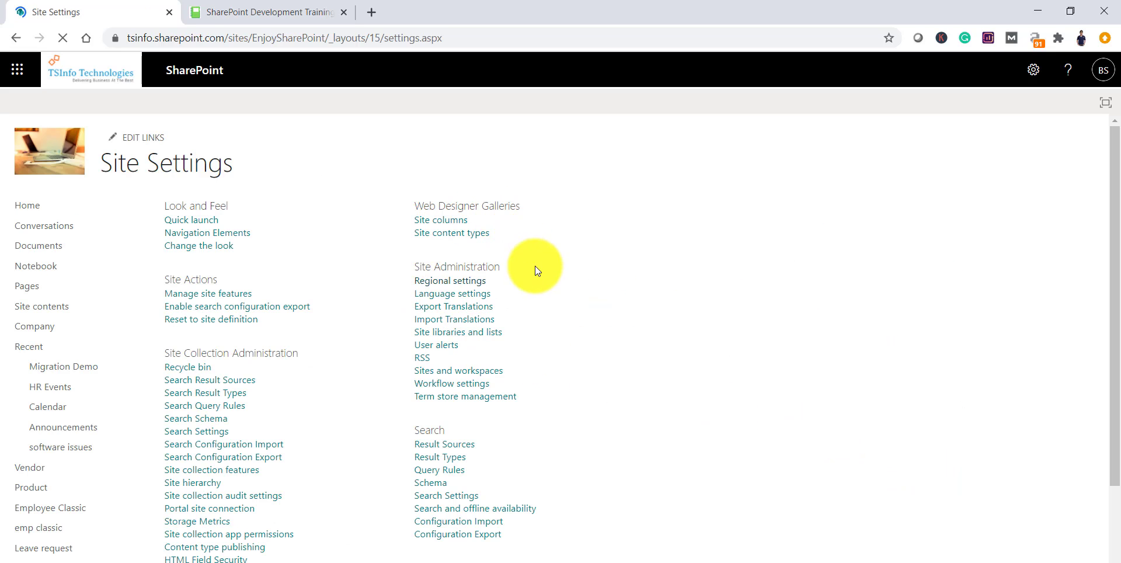
# - Open the regional settings listed under Site Administration
pyautogui.moveTo(413, 267); pyautogui.dragTo(526, 267)
pyautogui.click(453, 290)
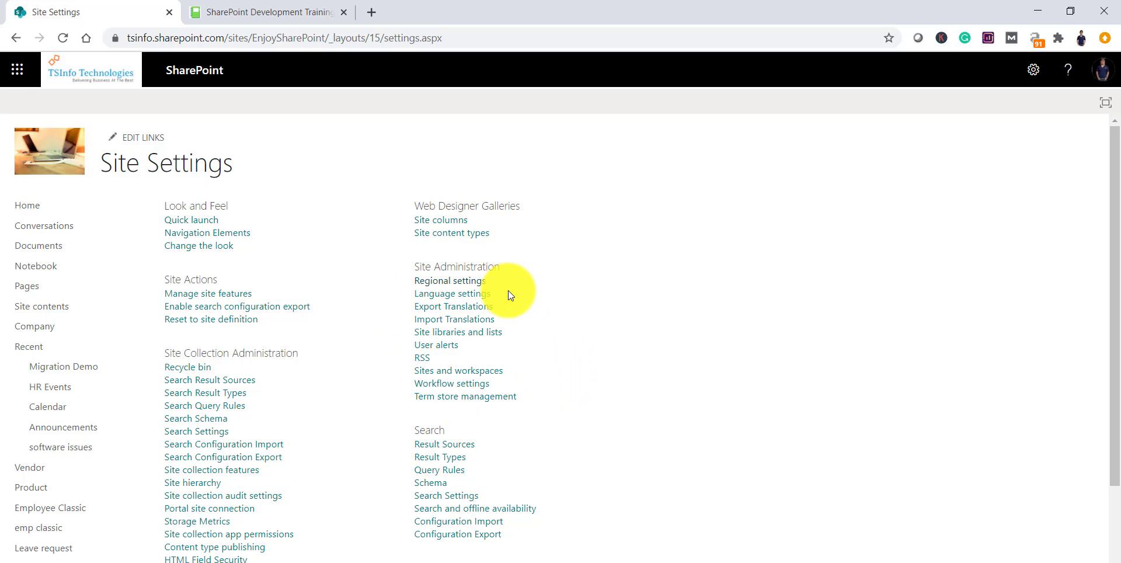
pyautogui.moveTo(413, 265); pyautogui.dragTo(503, 271)
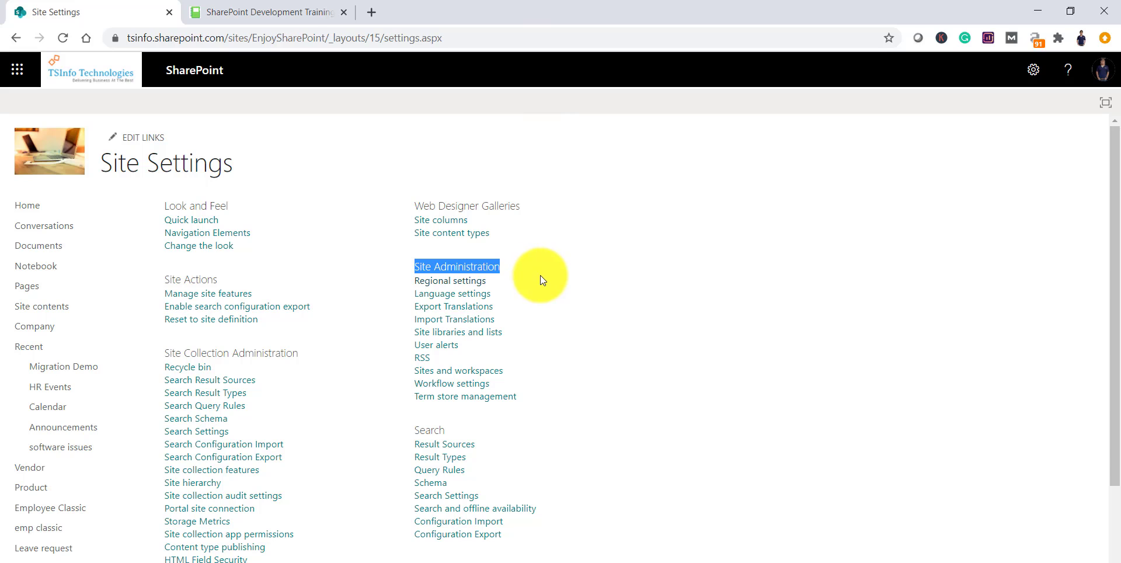
pyautogui.click(468, 282)
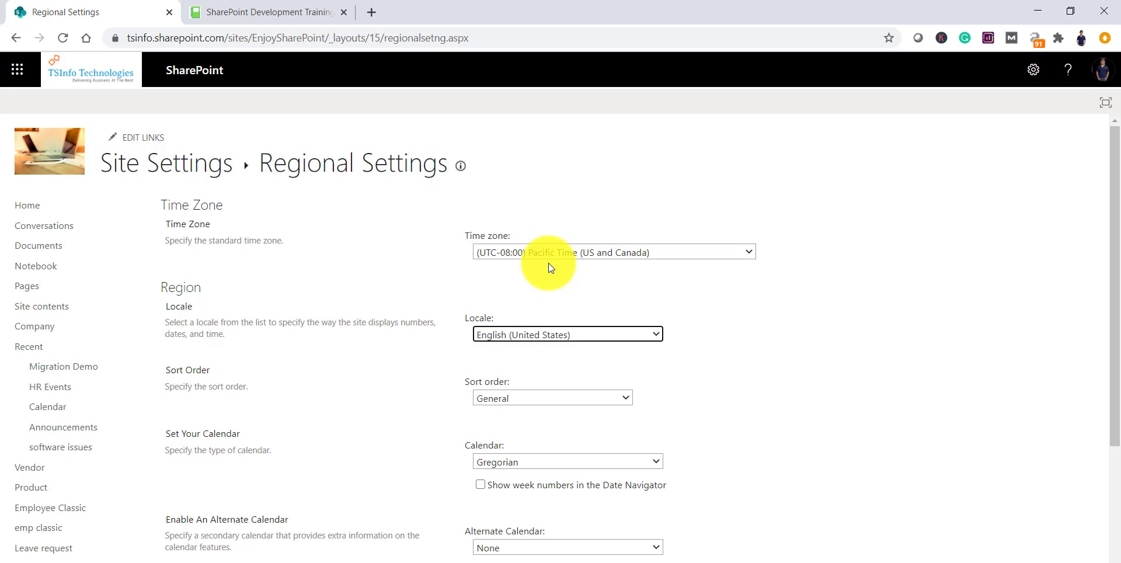
# - Review the site's regional options, including the time zone list, sort order, calendar, work week and time format
pyautogui.click(569, 255)
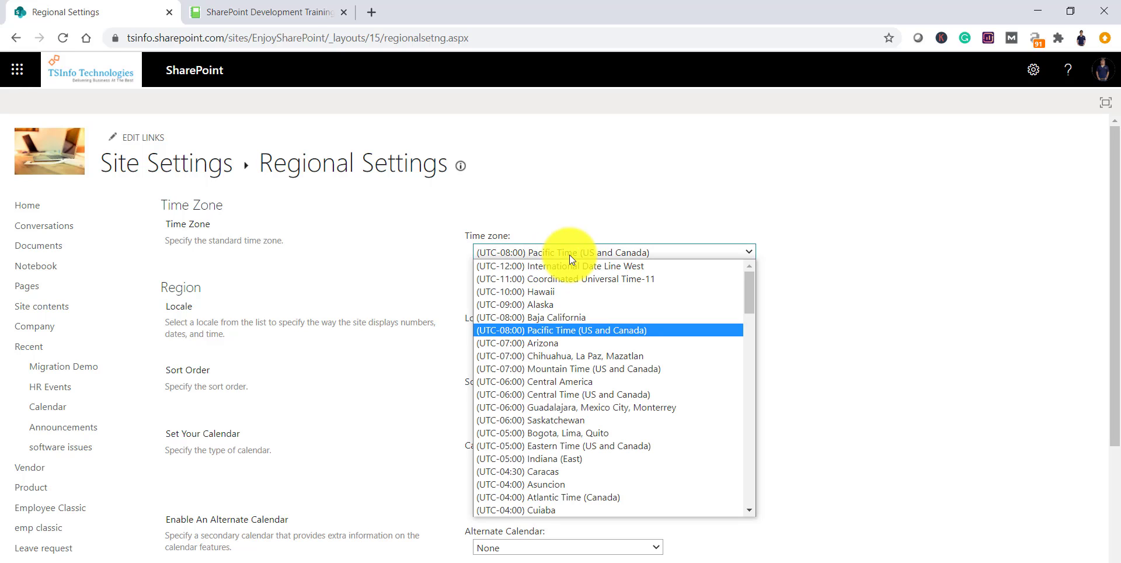
pyautogui.click(559, 331)
pyautogui.scroll(-3, 613, 304)
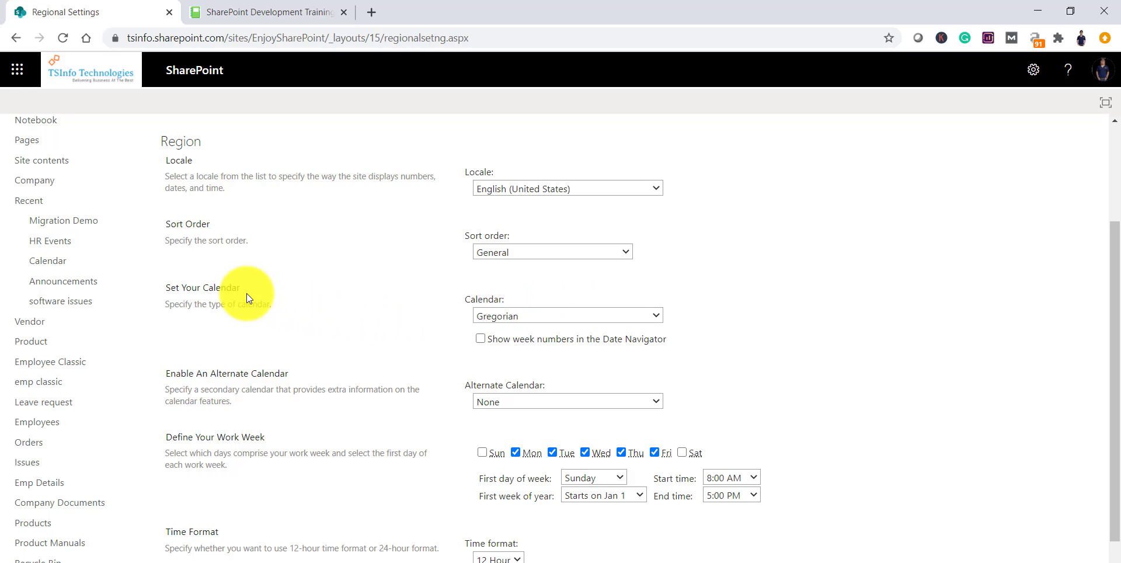
pyautogui.moveTo(171, 288); pyautogui.dragTo(267, 304)
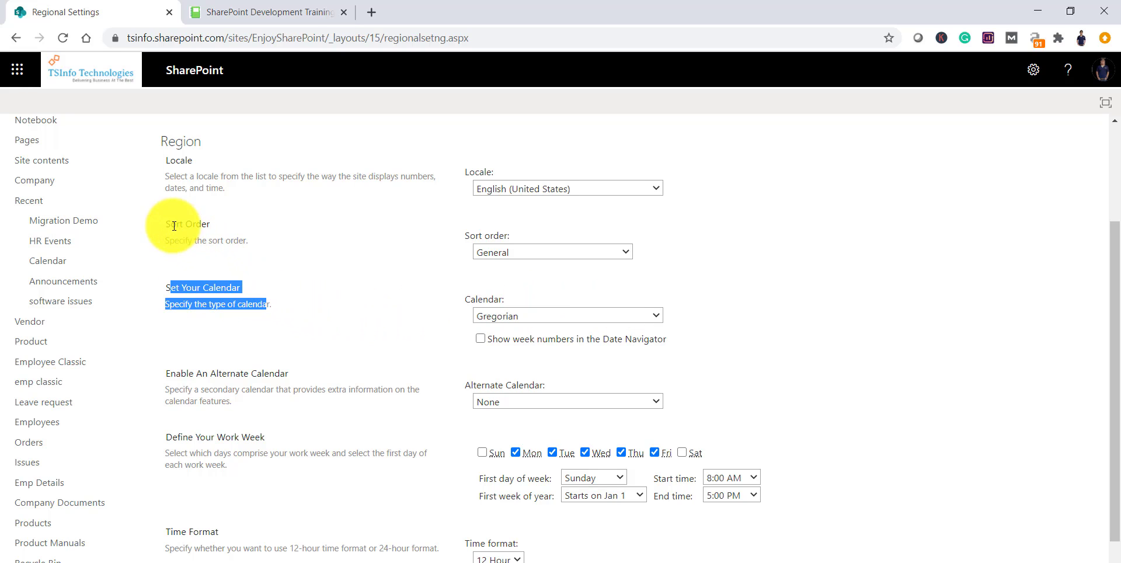
pyautogui.moveTo(174, 226); pyautogui.dragTo(245, 233)
pyautogui.scroll(-1, 249, 233)
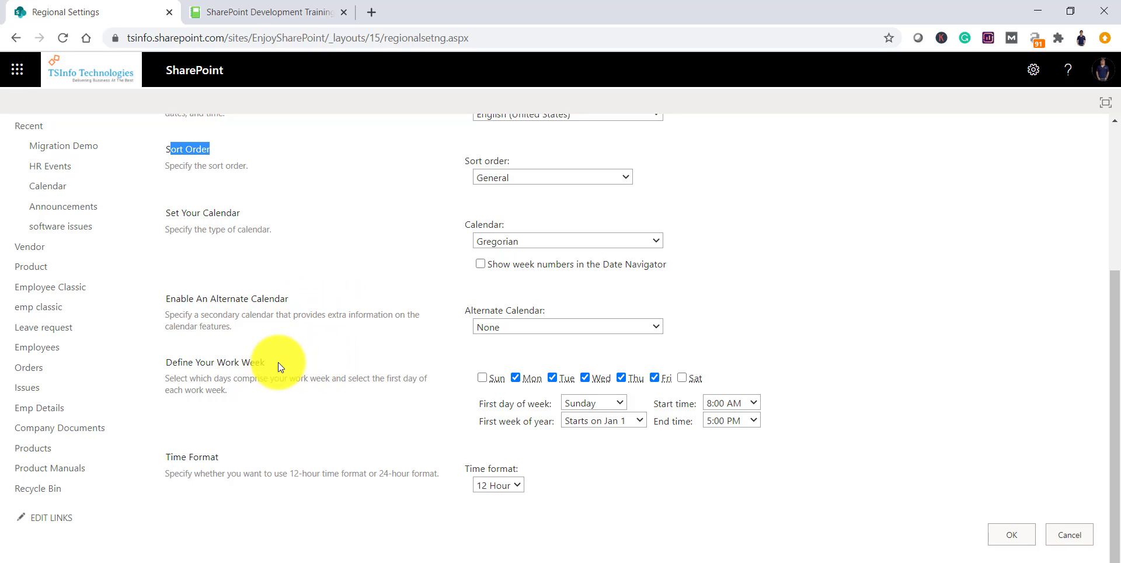
pyautogui.moveTo(205, 362); pyautogui.dragTo(271, 367)
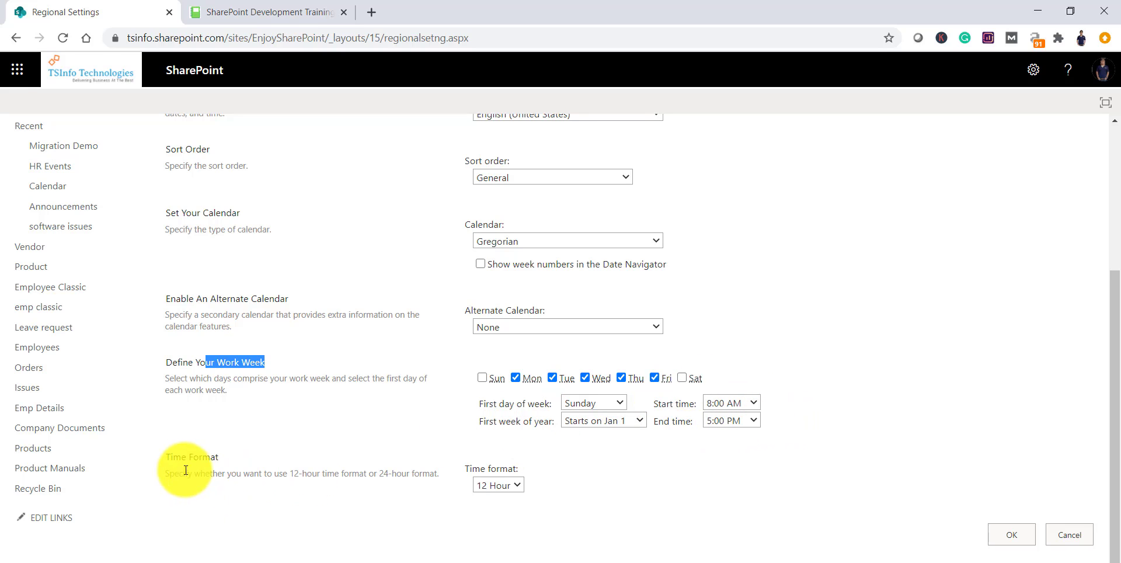
pyautogui.moveTo(165, 458); pyautogui.dragTo(232, 458)
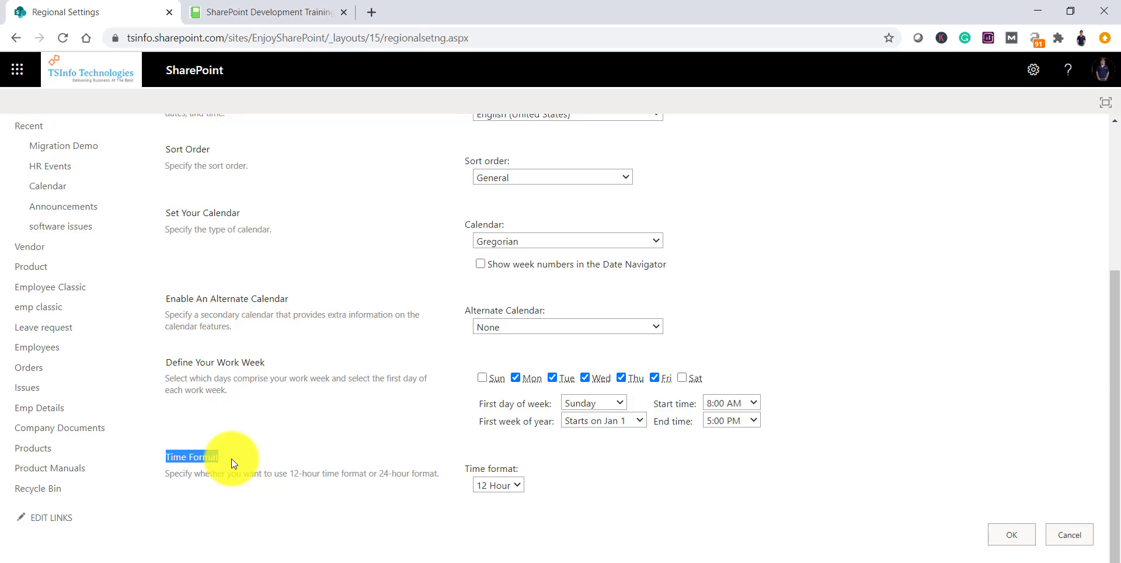
pyautogui.click(502, 486)
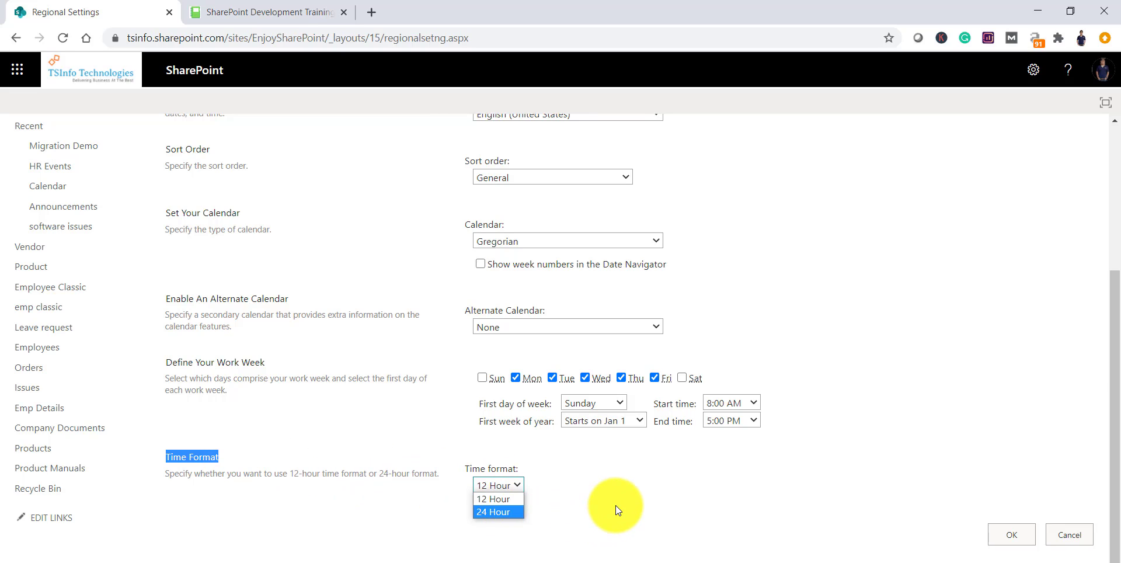
pyautogui.click(616, 510)
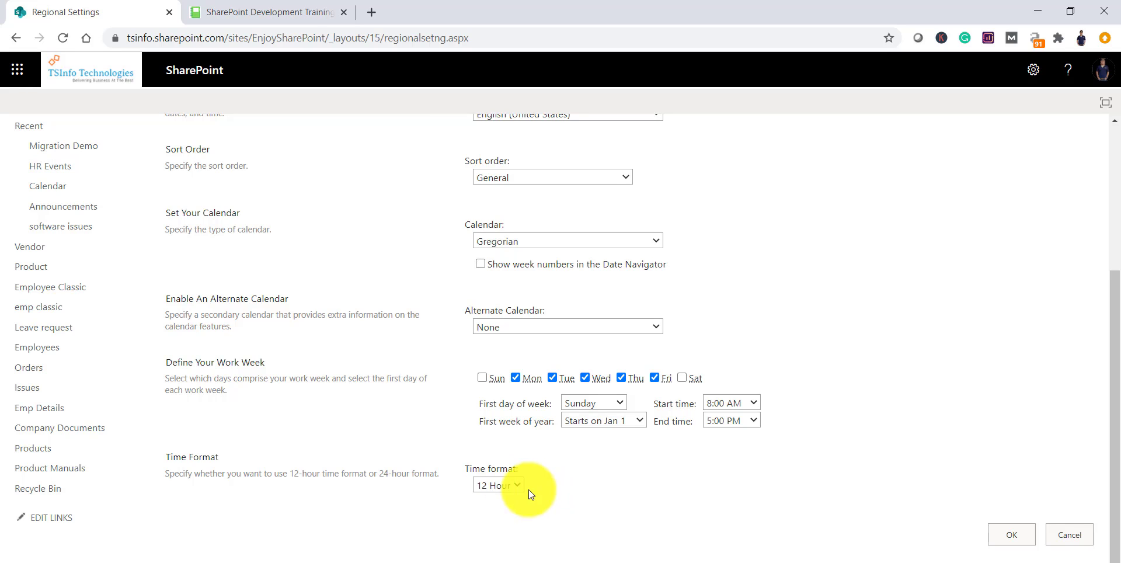
pyautogui.scroll(4, 418, 486)
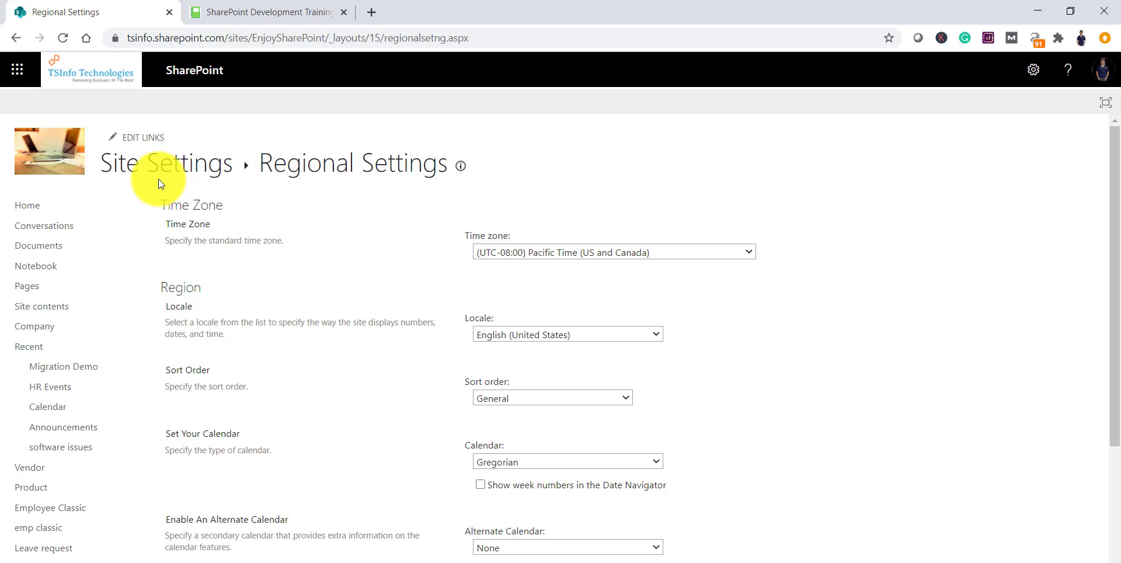
# - Switch to the SharePoint Development Training page and look through its instructor details, testimonials and course modules
pyautogui.click(233, 16)
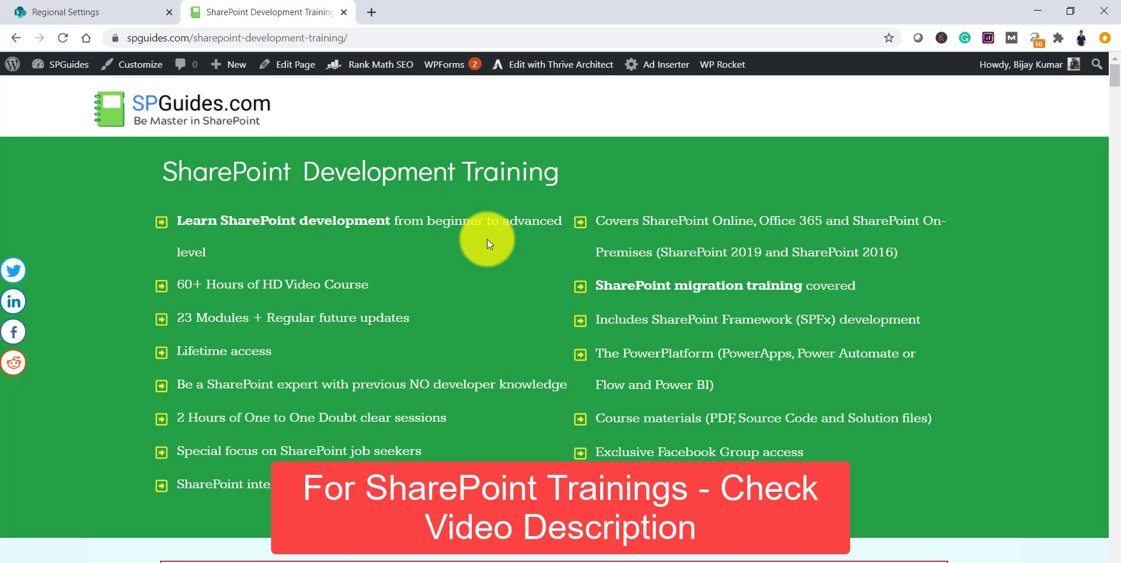
pyautogui.scroll(-9, 487, 240)
pyautogui.scroll(-10, 579, 306)
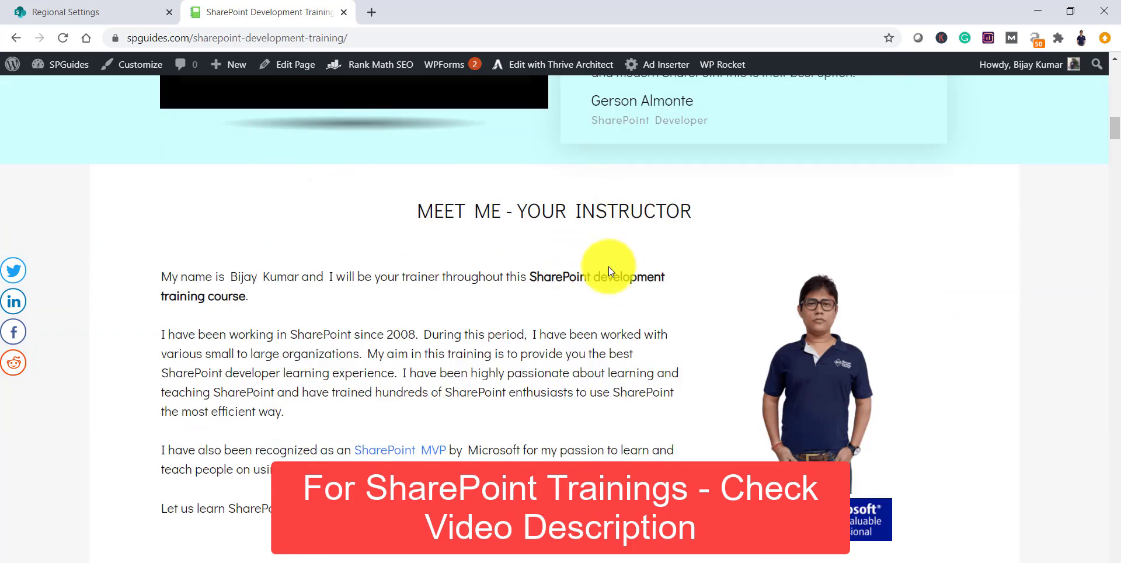
pyautogui.scroll(-15, 605, 274)
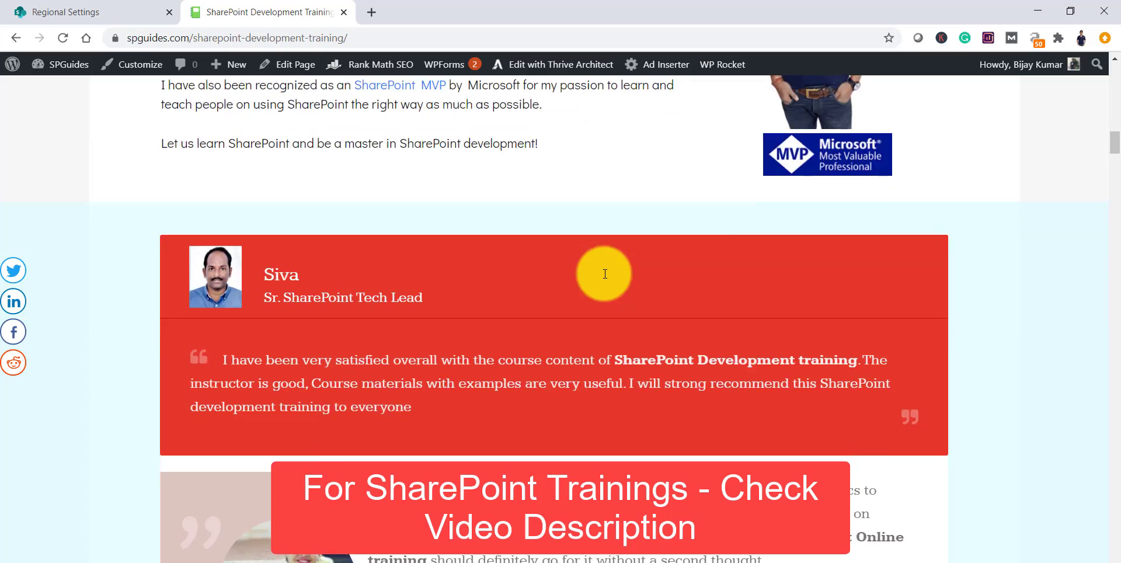
pyautogui.scroll(-15, 604, 274)
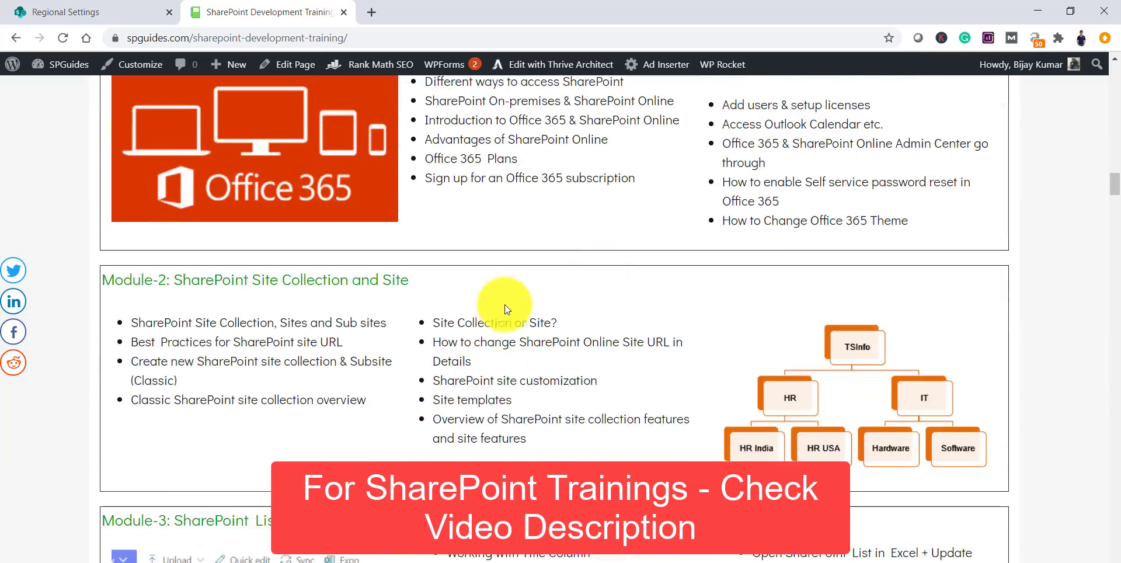
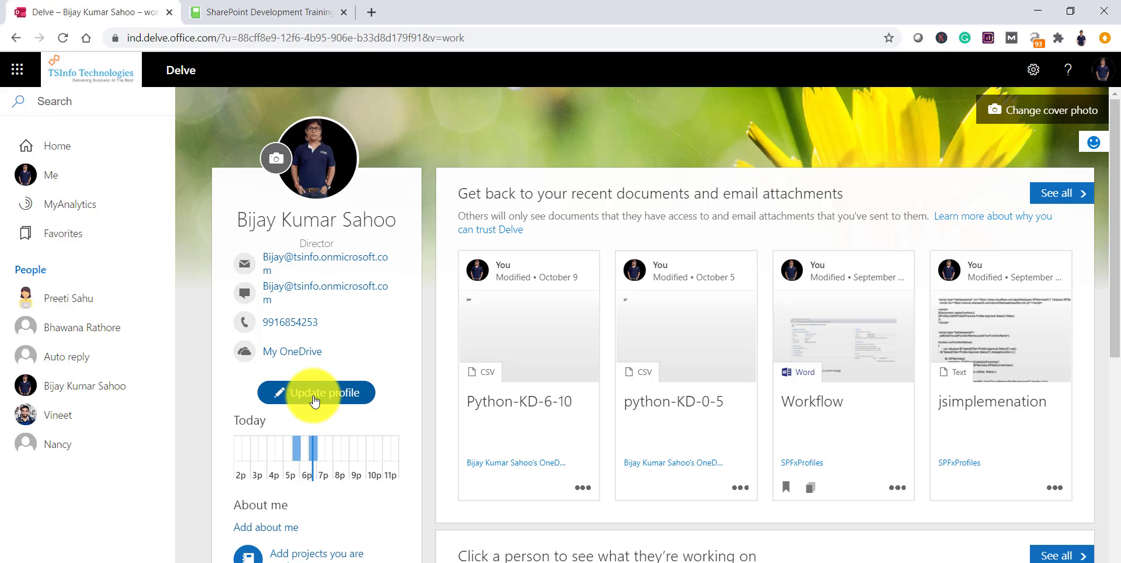
# - Open the Delve profile for updating and follow the link in the help answer about changing language and regional settings
pyautogui.click(315, 403)
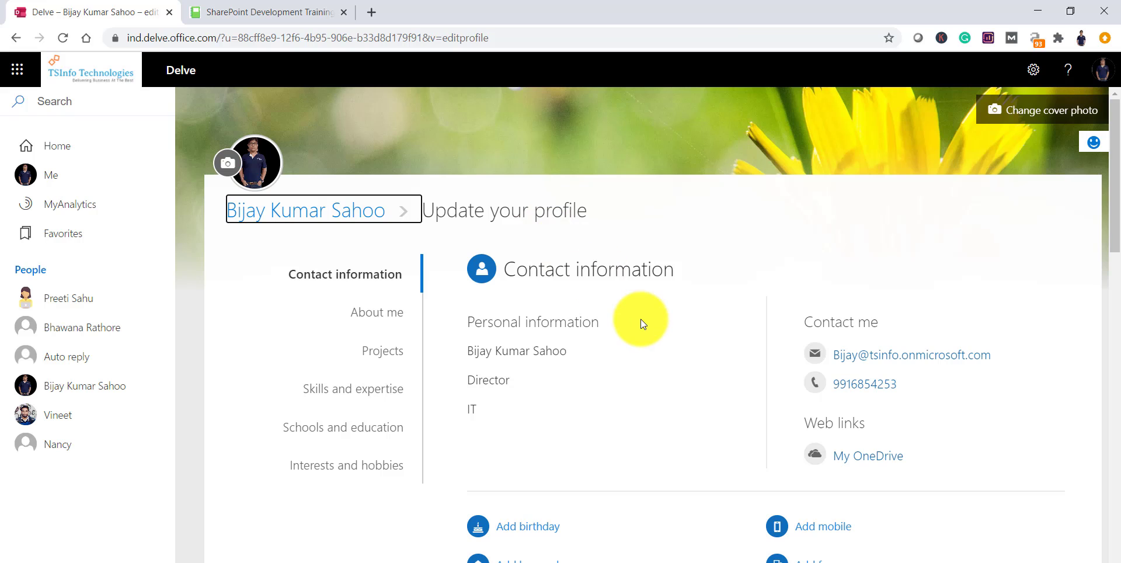
pyautogui.scroll(-3, 642, 322)
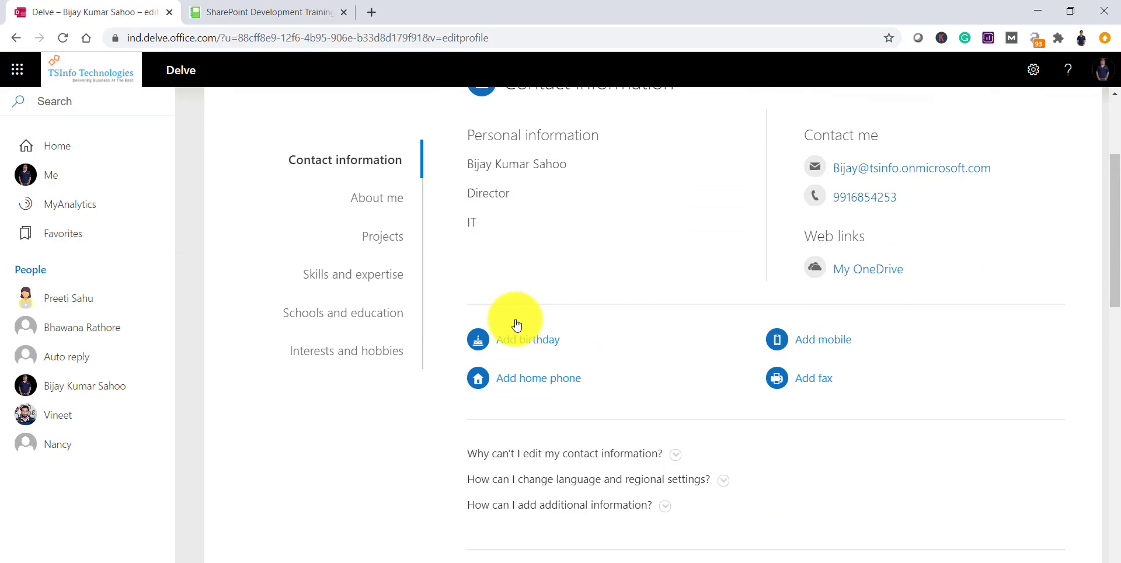
pyautogui.scroll(1, 517, 325)
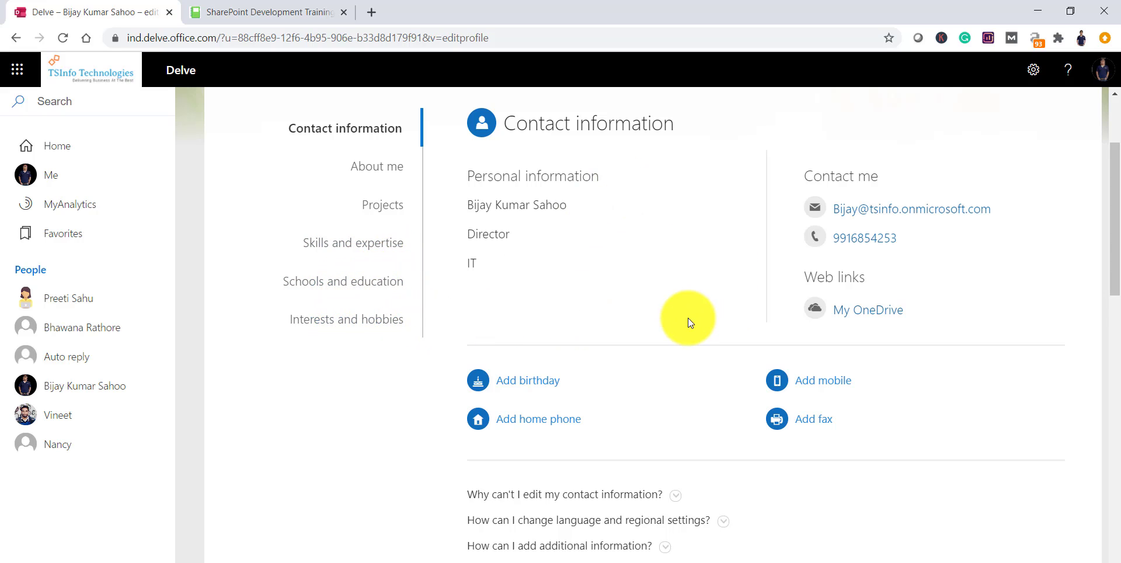
pyautogui.scroll(-3, 690, 315)
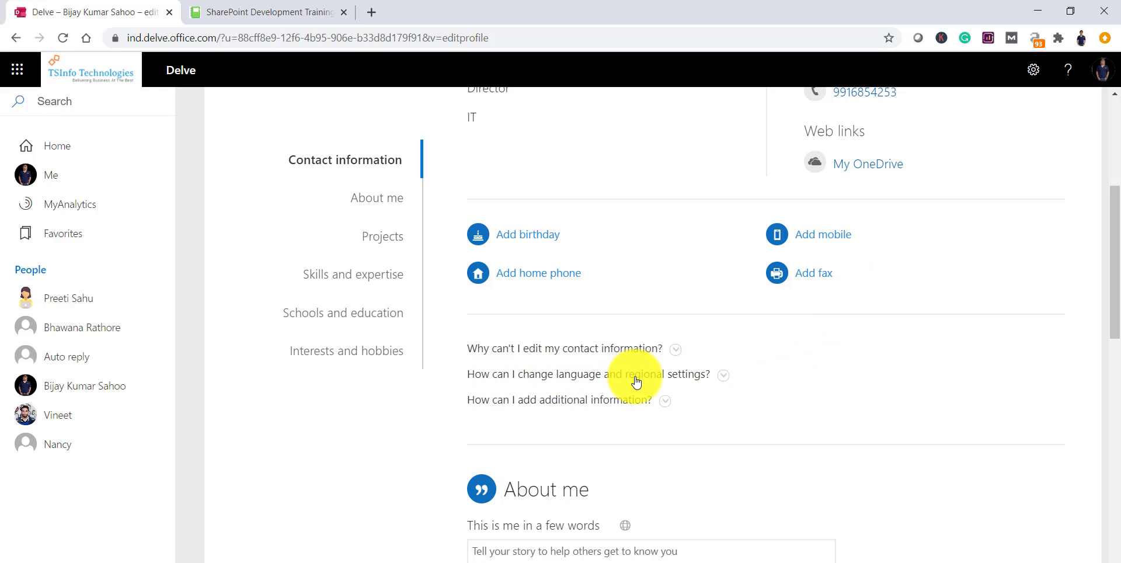
pyautogui.click(723, 379)
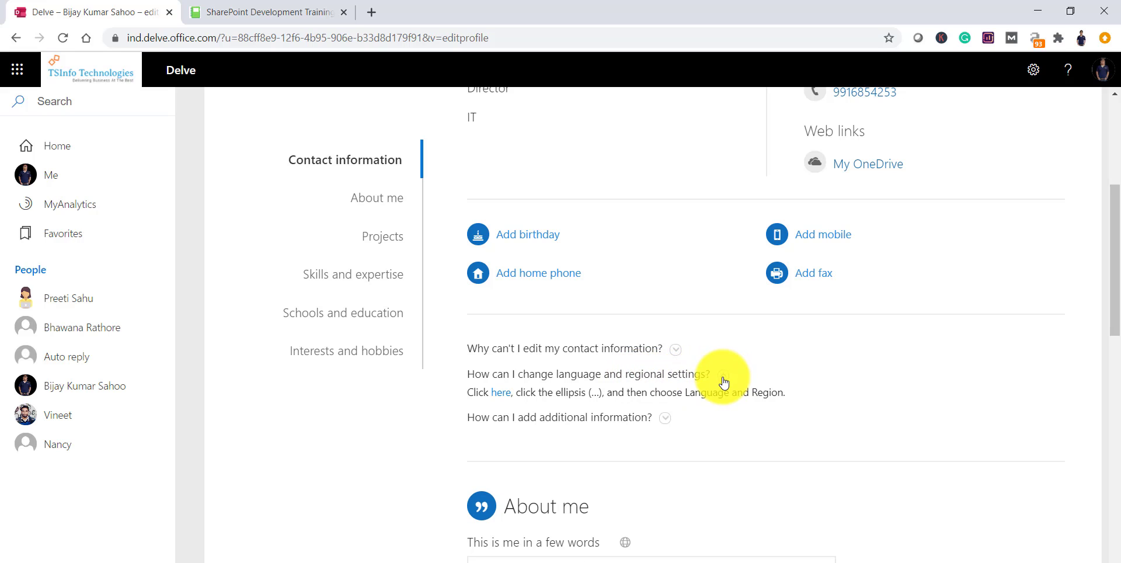
pyautogui.click(500, 399)
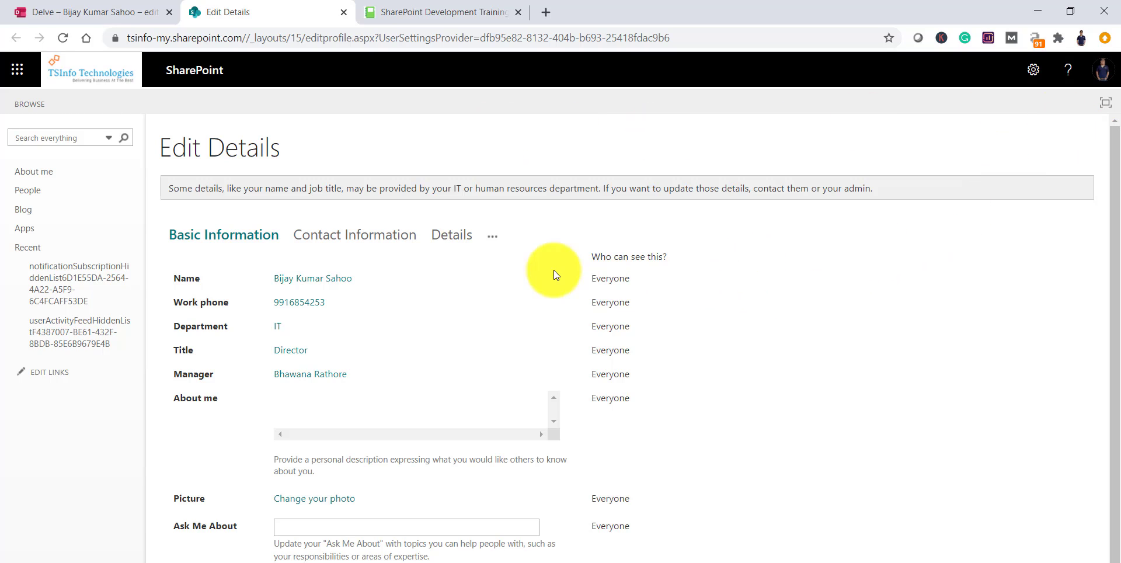
# - Open the profile's Language and Region details and set the region to "Always use my personal settings"
pyautogui.click(496, 237)
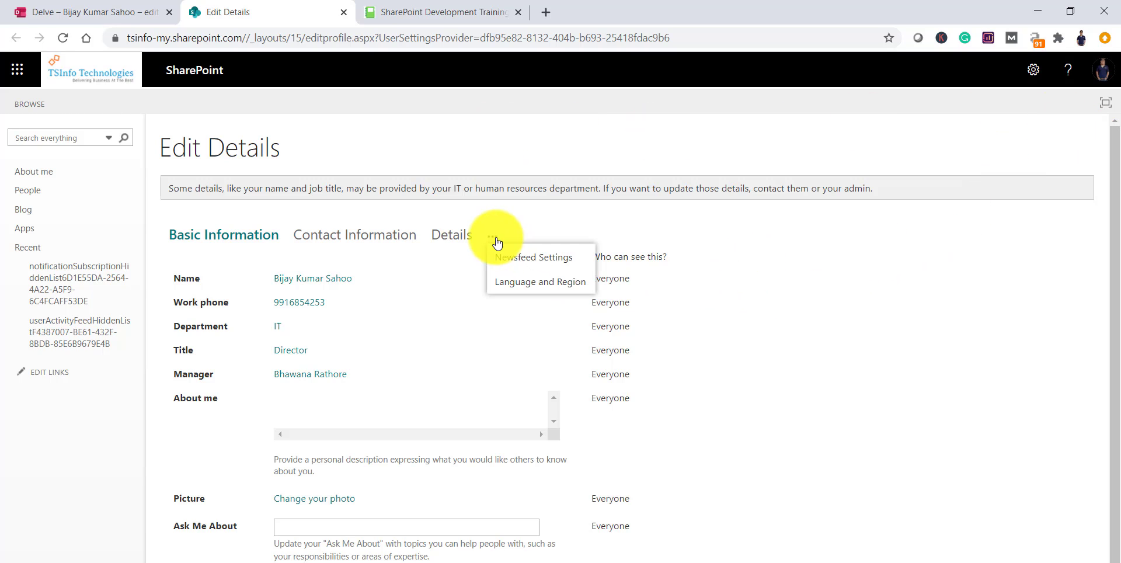
pyautogui.click(535, 291)
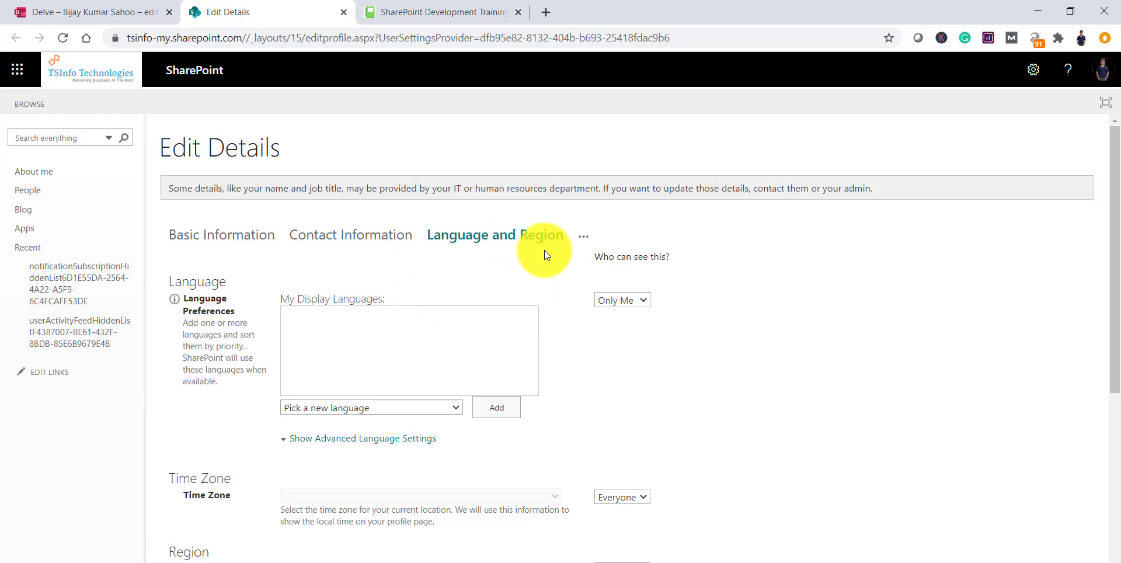
pyautogui.scroll(-4, 544, 250)
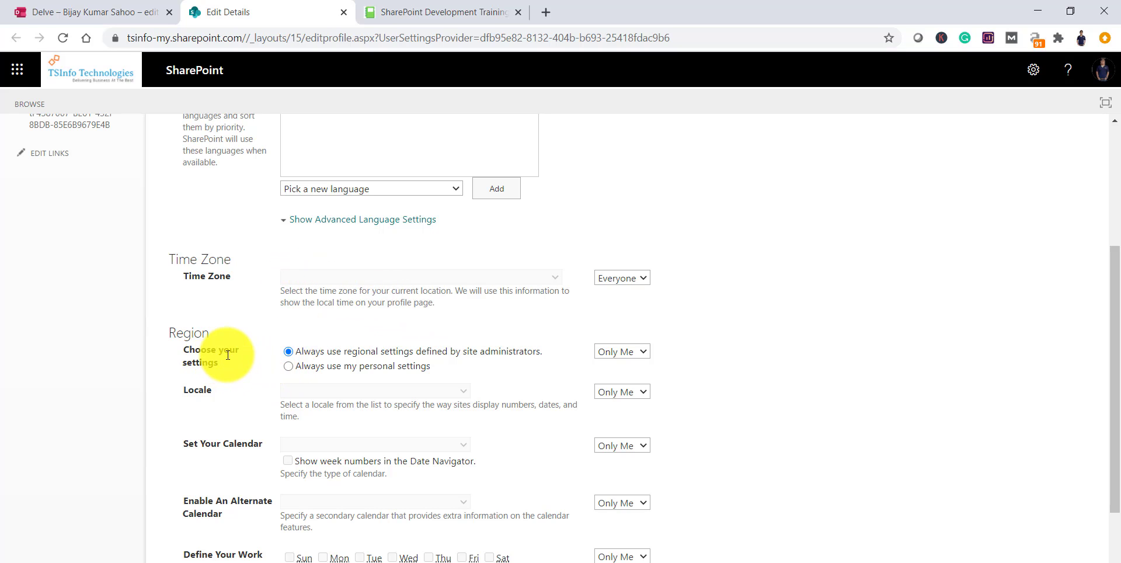
pyautogui.click(288, 367)
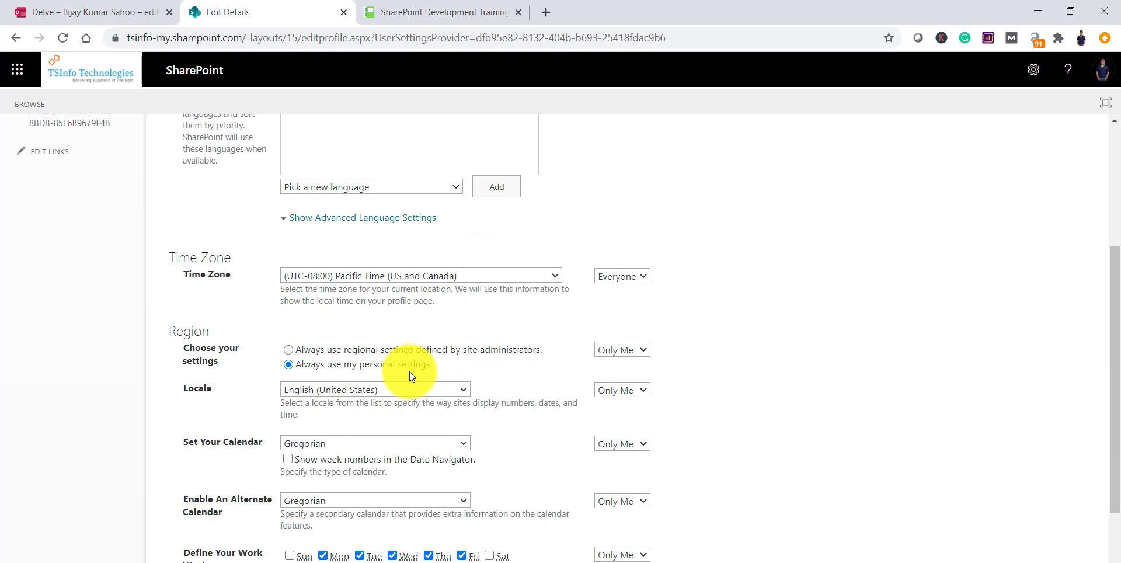
# - Set the profile's time zone to (UTC+05:30) Chennai, Kolkata, Mumbai, New Delhi
pyautogui.click(341, 277)
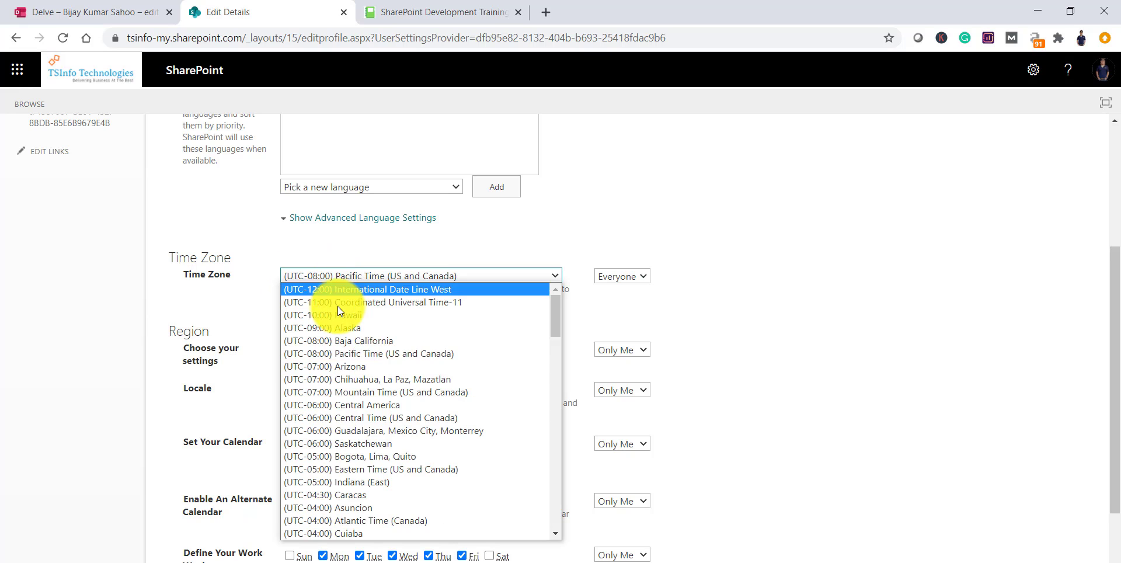
pyautogui.scroll(-10, 364, 403)
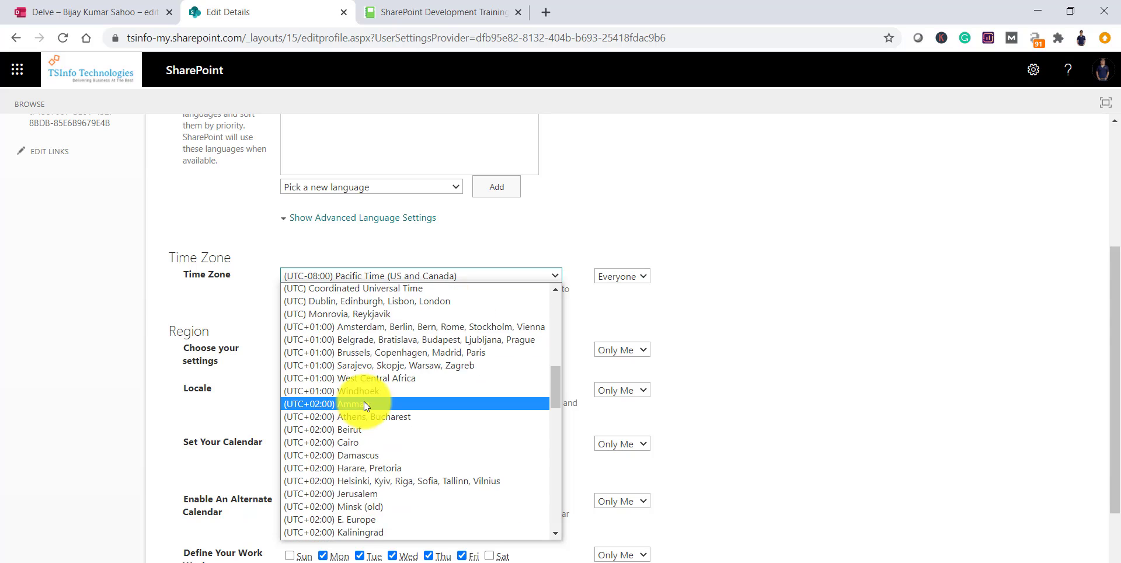
pyautogui.scroll(7, 364, 402)
pyautogui.scroll(-7, 363, 401)
pyautogui.scroll(-9, 367, 405)
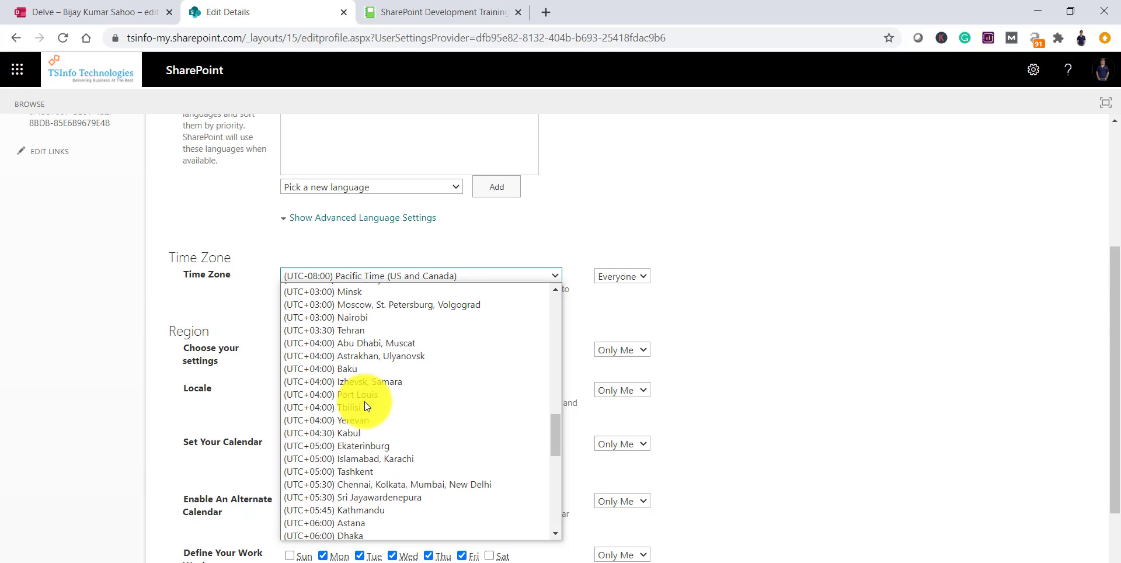
pyautogui.click(386, 487)
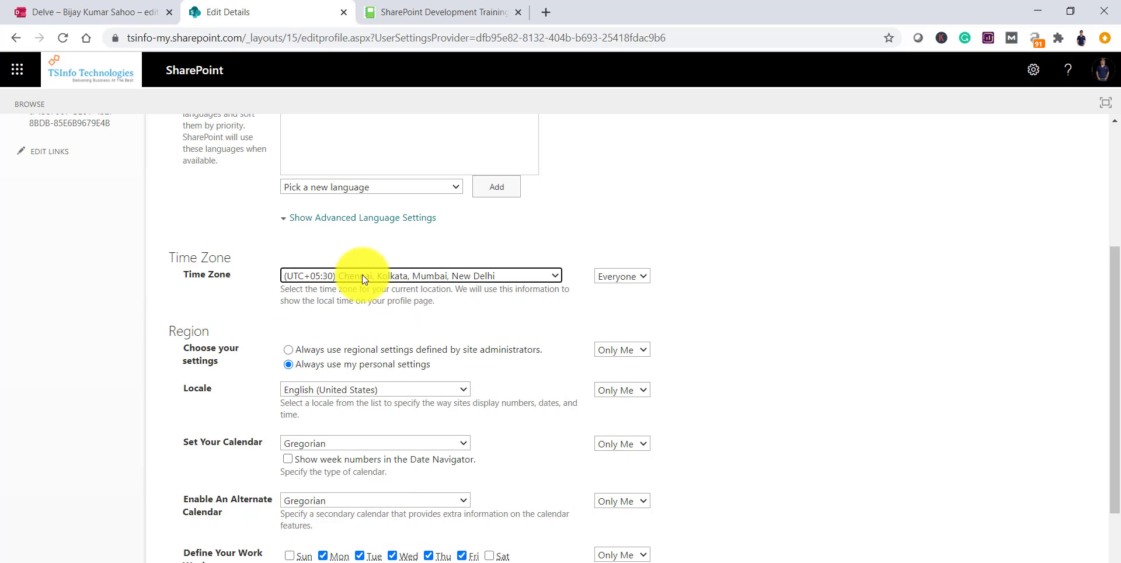
# - Review who can see the time zone, the available locales, and the remaining language, calendar, work week and time format settings
pyautogui.click(613, 274)
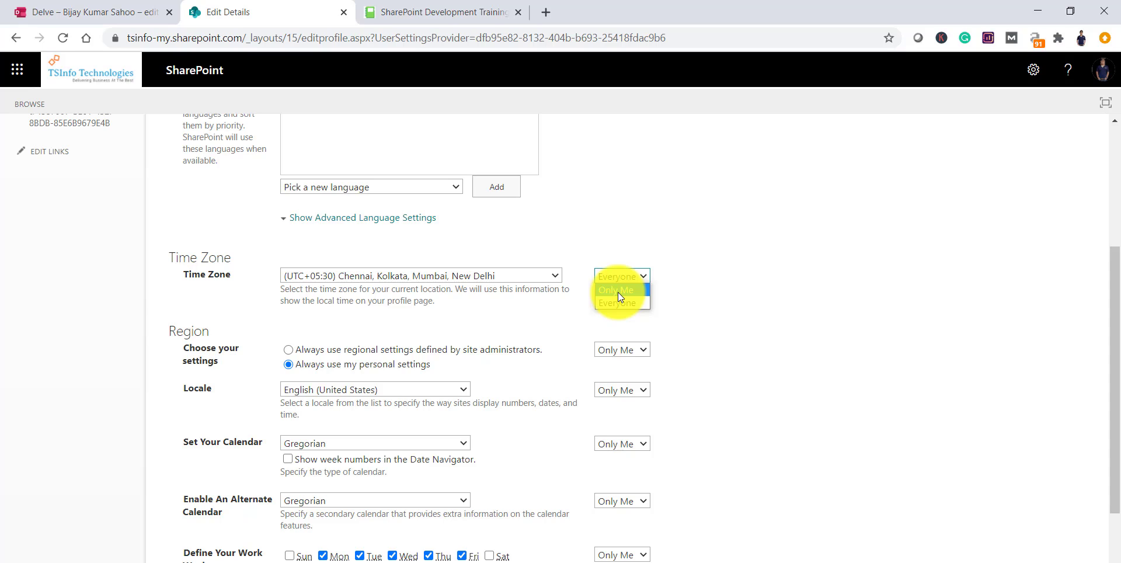
pyautogui.click(720, 301)
pyautogui.scroll(-3, 709, 354)
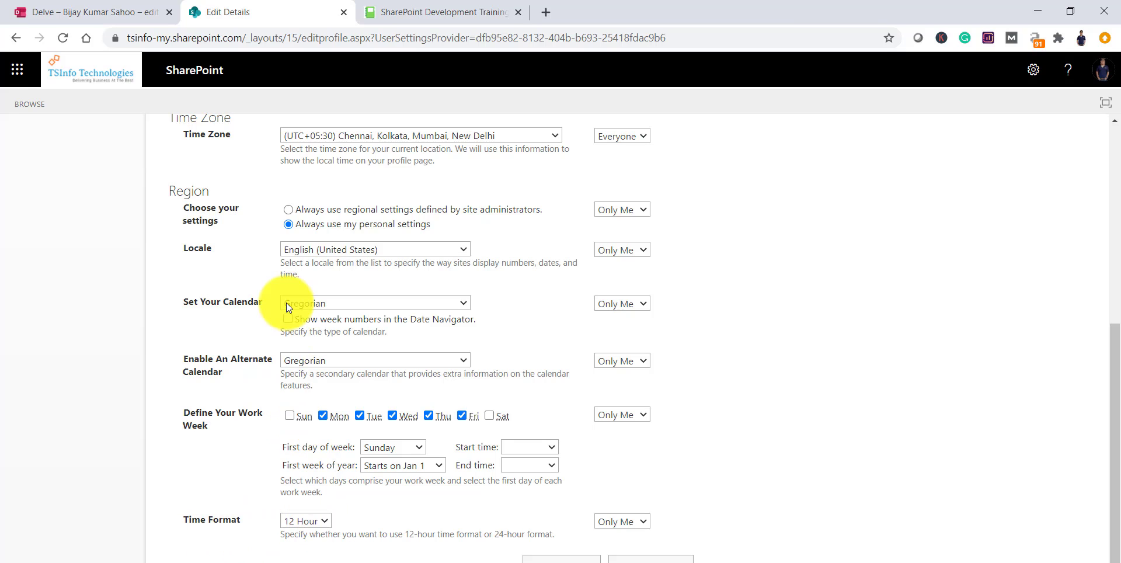
pyautogui.click(358, 248)
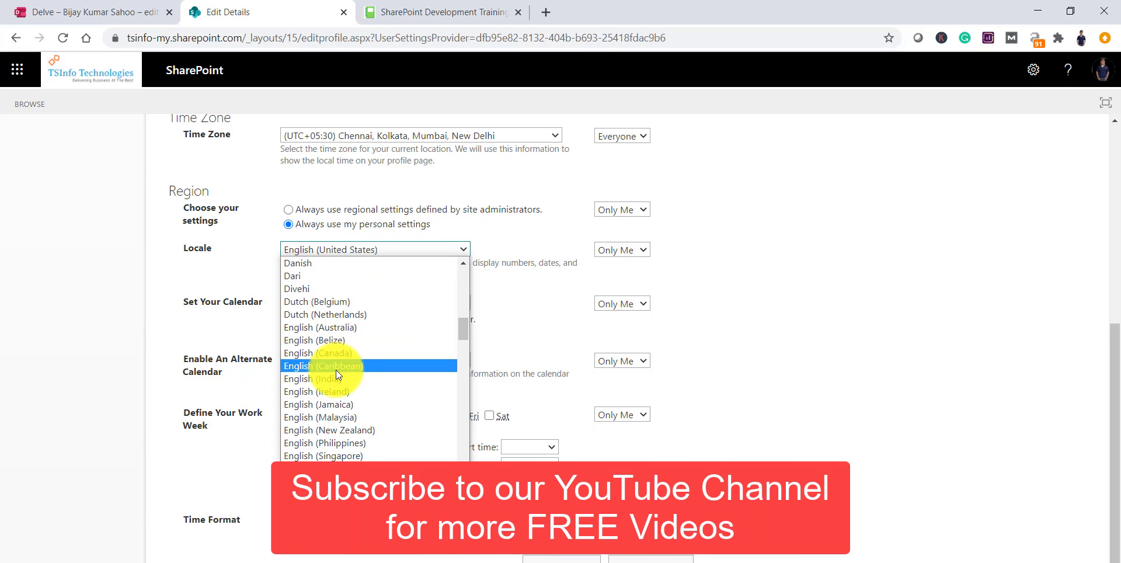
pyautogui.click(705, 377)
pyautogui.scroll(3, 336, 280)
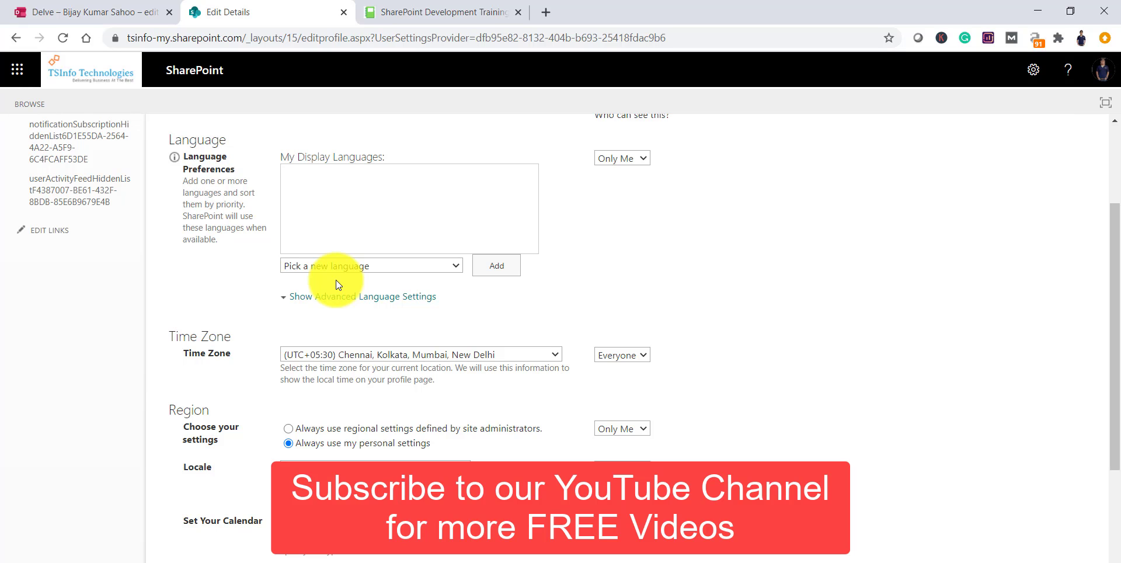
pyautogui.scroll(1, 357, 357)
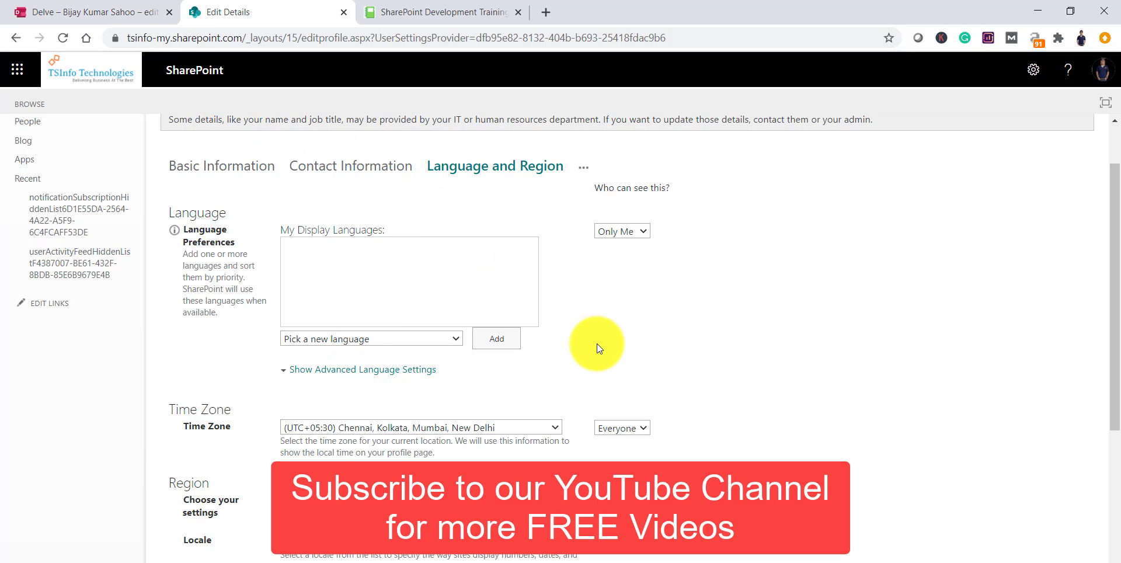
pyautogui.scroll(-2, 594, 345)
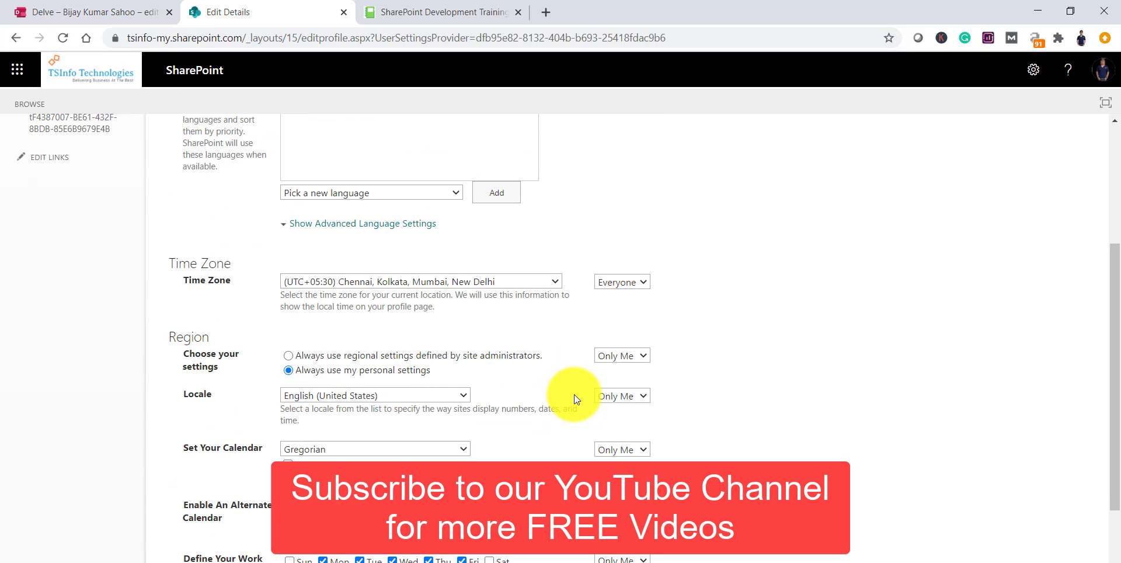
pyautogui.scroll(-2, 573, 394)
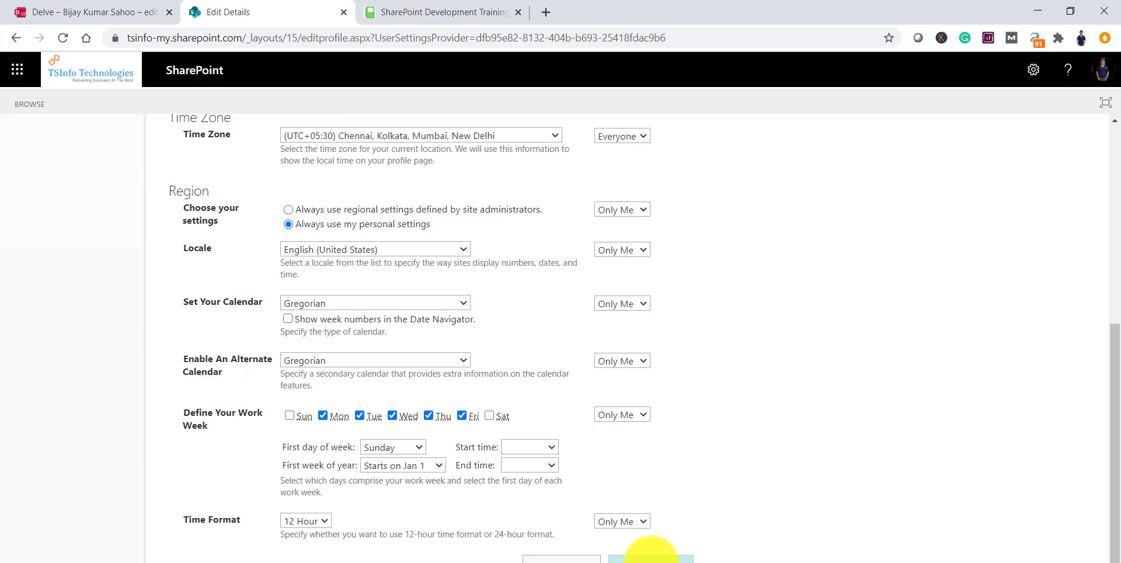
# - Close the profile details page, switch to the PowerPoint slide show and advance to the YouTube subscription slide
pyautogui.click(651, 555)
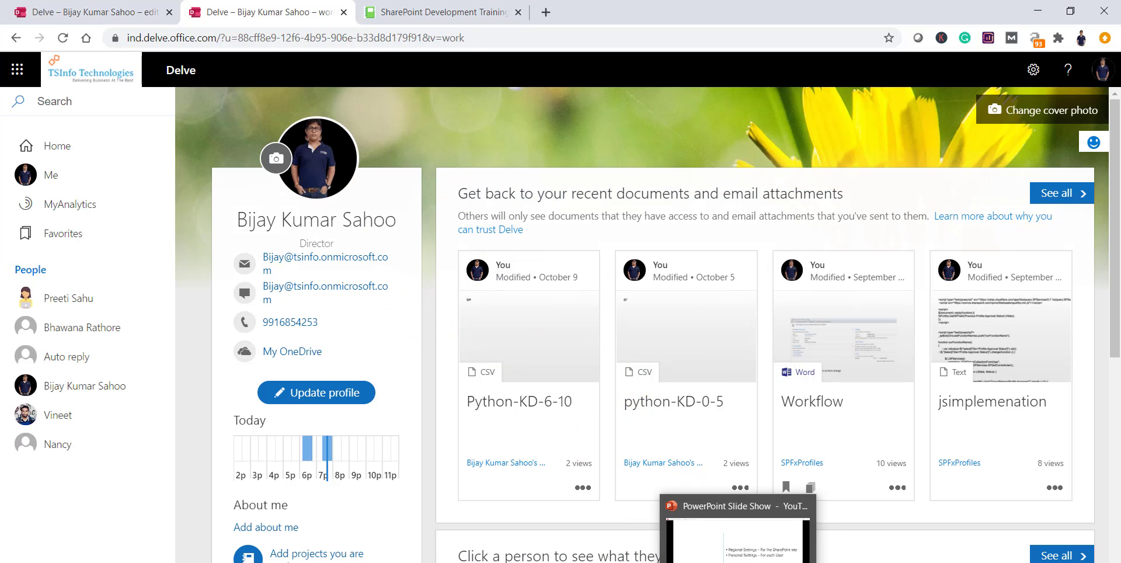
pyautogui.click(745, 462)
pyautogui.click(730, 401)
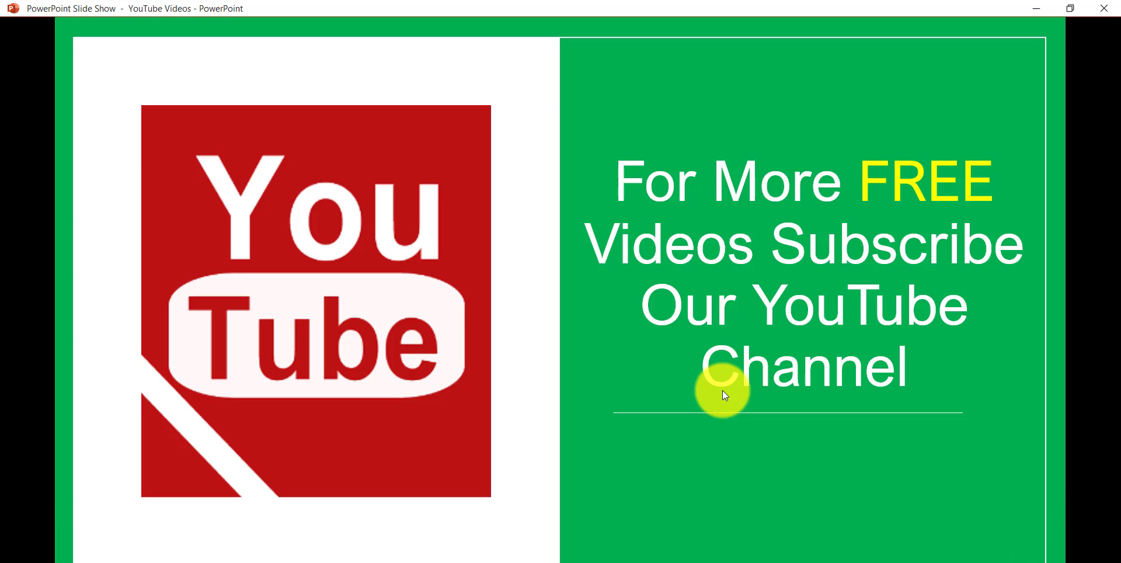